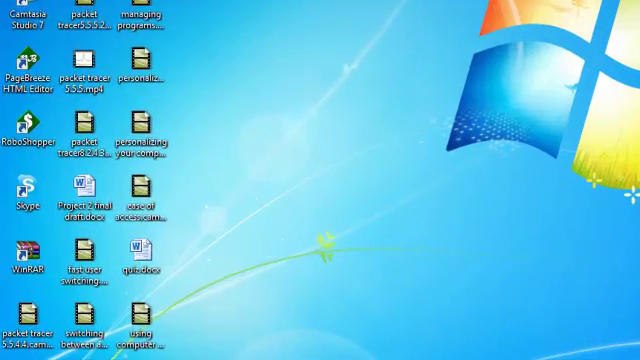
Bring up the Start menu to search for netplwiz.
key(super)
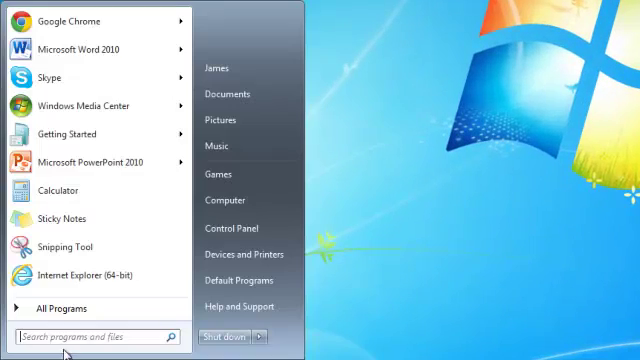
text(ne)
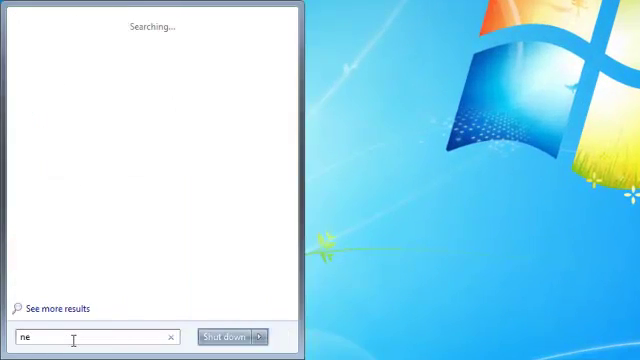
text(tplw)
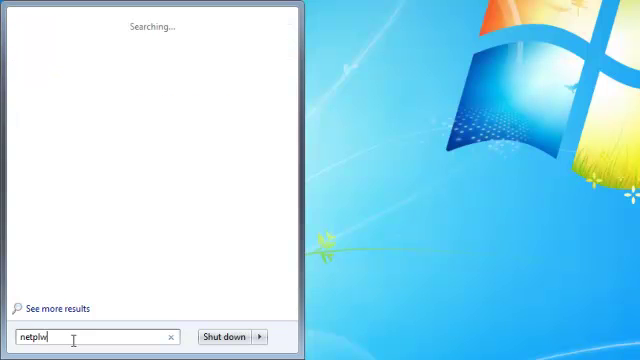
text(iz)
Launch netplwiz, enable 'Require users to press Ctrl+Alt+Delete' under Advanced, and confirm with OK.
key(Return)
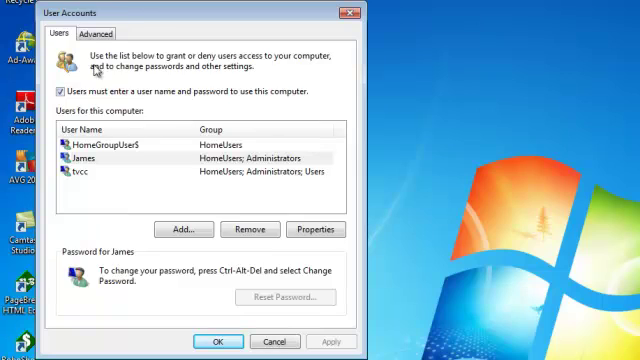
click(96, 33)
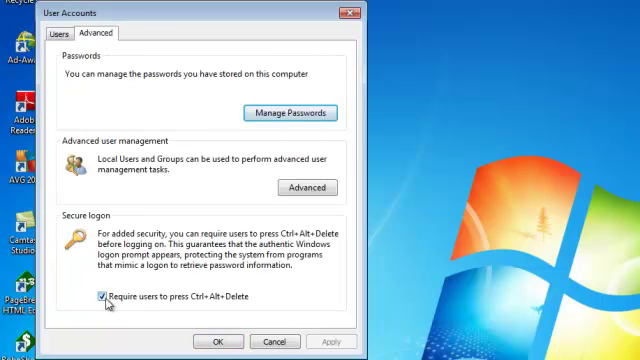
click(102, 297)
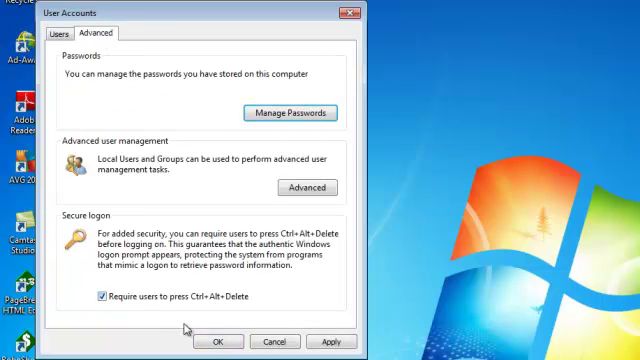
click(218, 342)
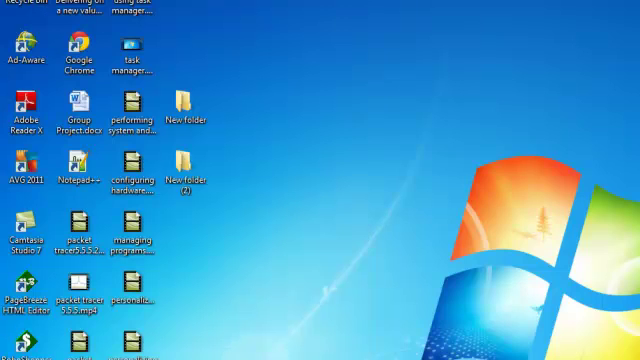